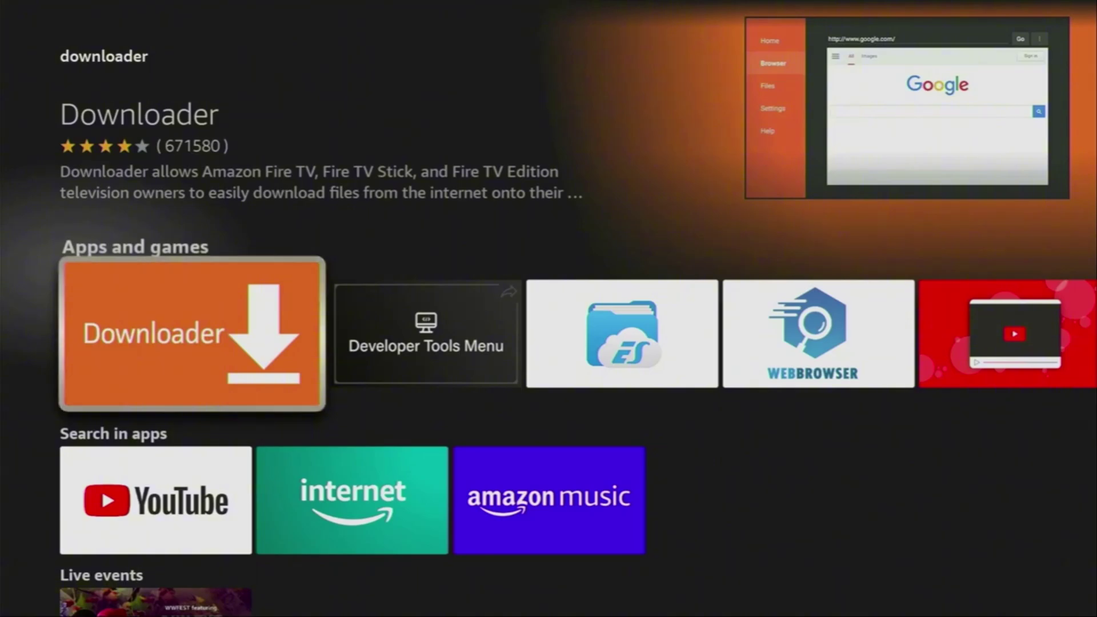
Step: Exit Downloader's search results to the Fire TV Home screen, where Downloader is now listed
key(Home)
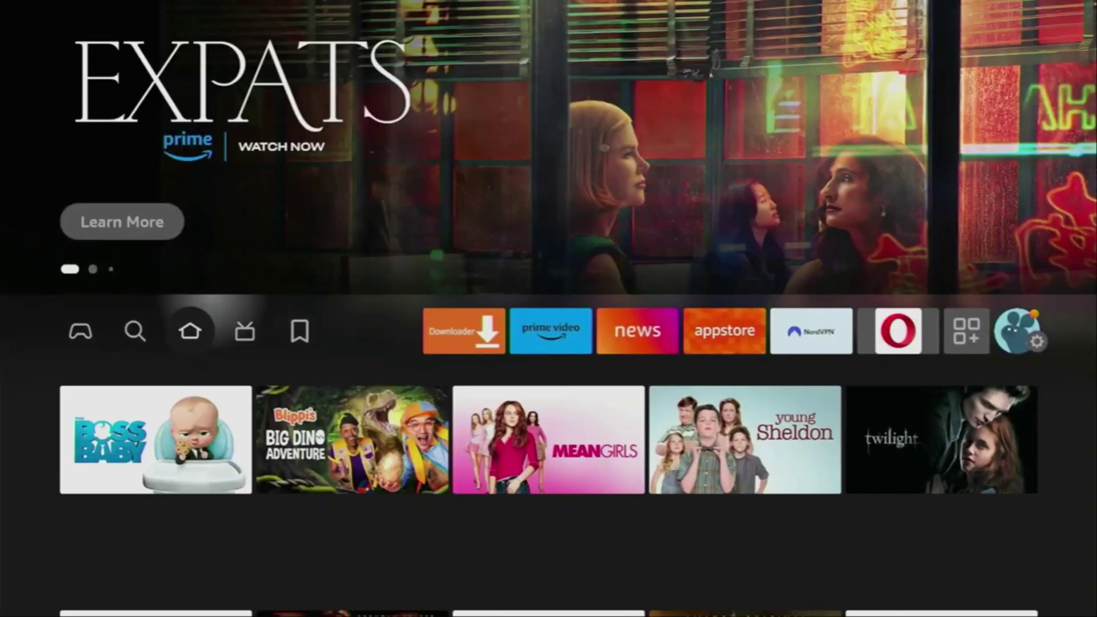
Step: Go to My Fire TV settings and confirm developer mode is unlocked
key(Right)
key(Right)
key(Right)
key(Down)
key(Down)
key(Left)
key(Left)
key(Left)
key(Return)
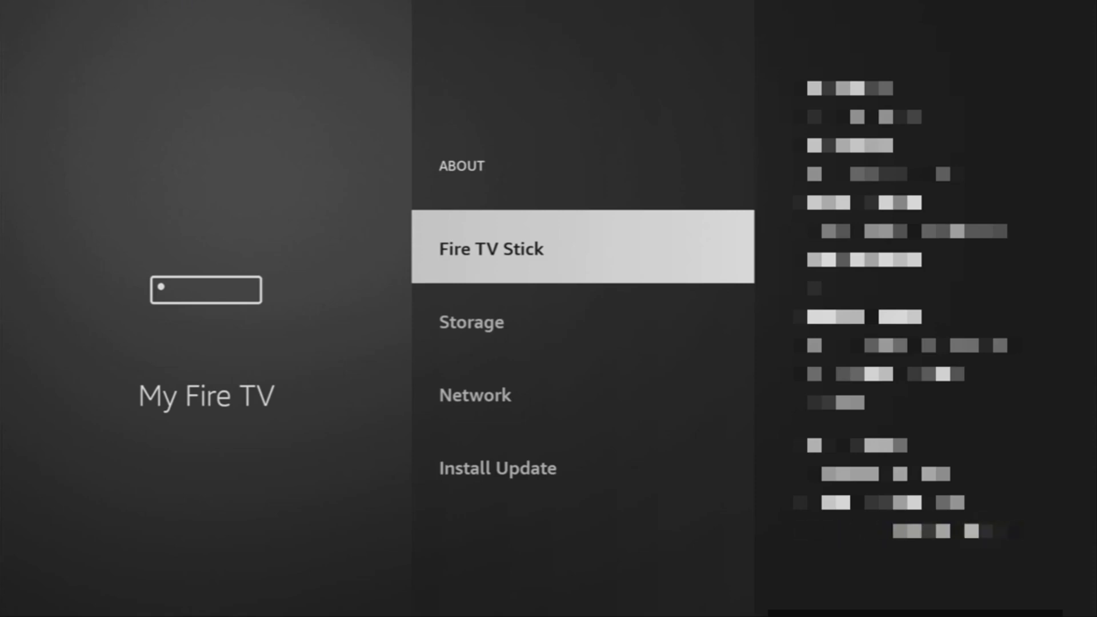
key(Return)
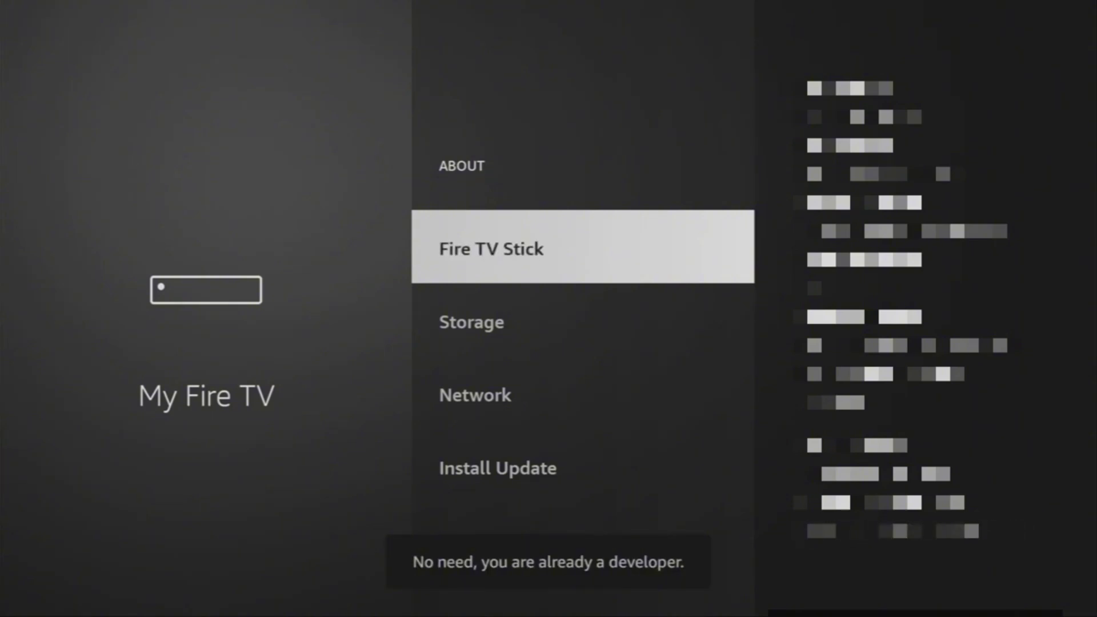
key(Escape)
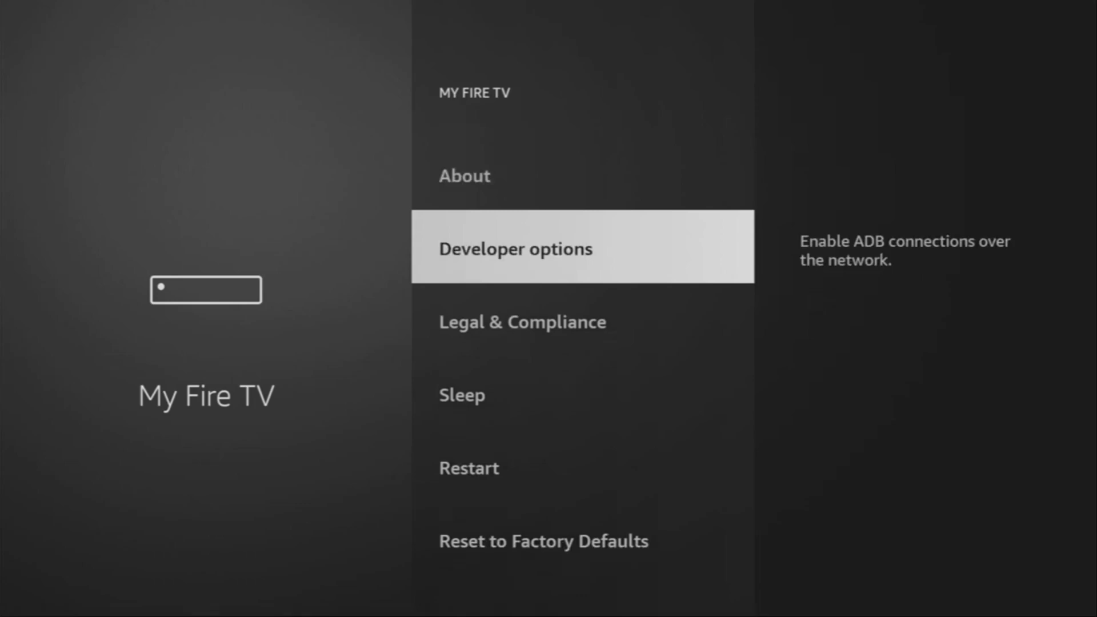
Step: Open Developer options > Install unknown apps and highlight the Downloader entry
key(Return)
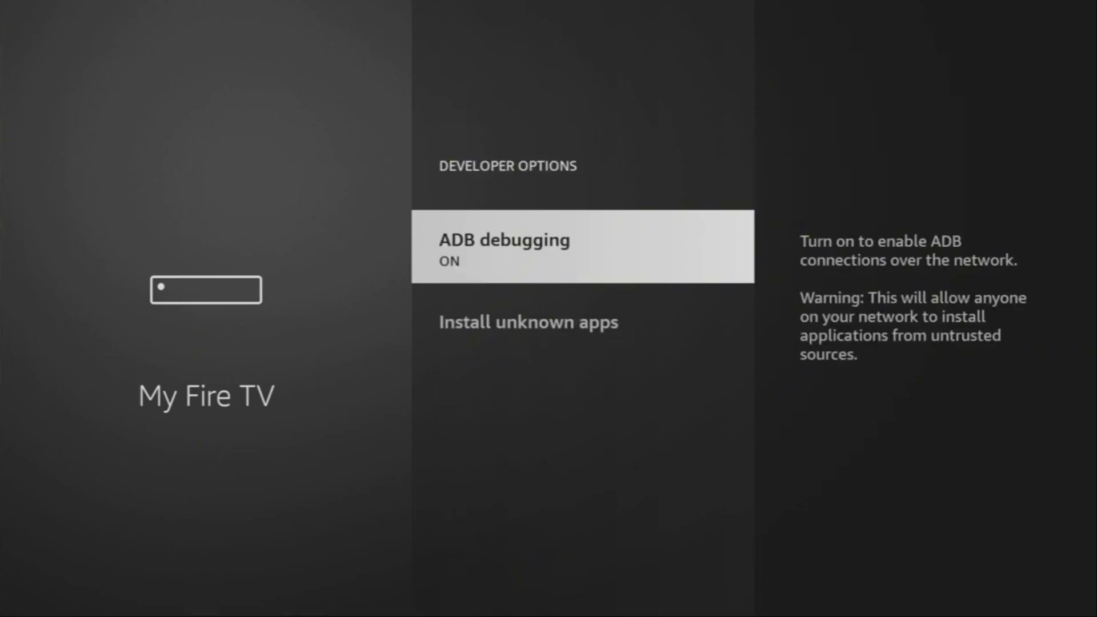
key(Down)
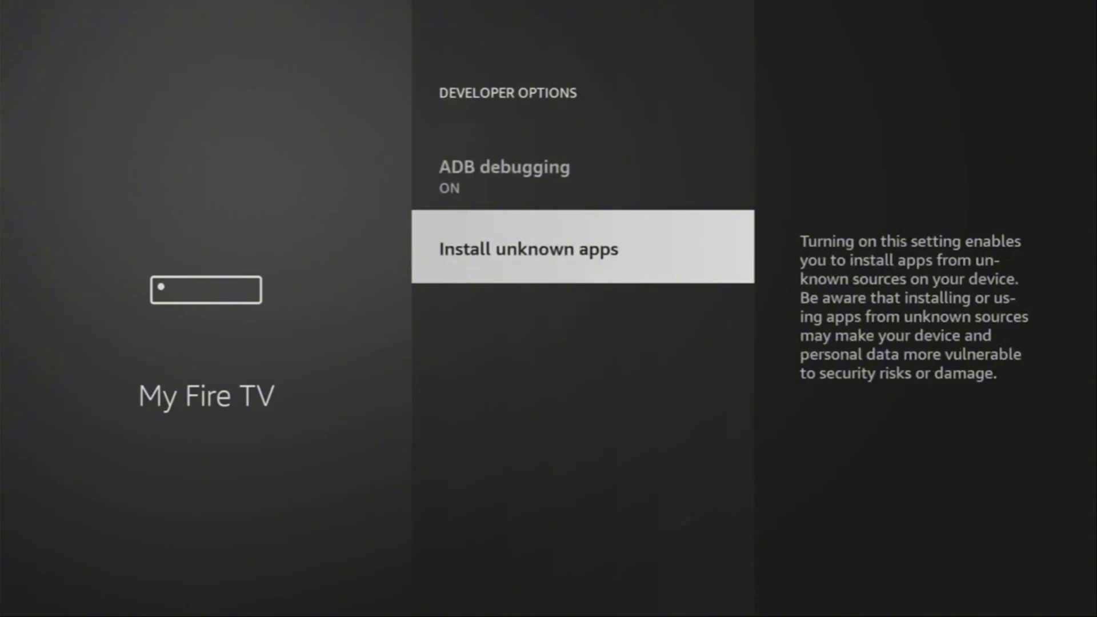
key(Return)
key(Down)
key(Down)
Step: Turn Downloader's unknown-apps permission ON and move to Downloader's Home section
key(Return)
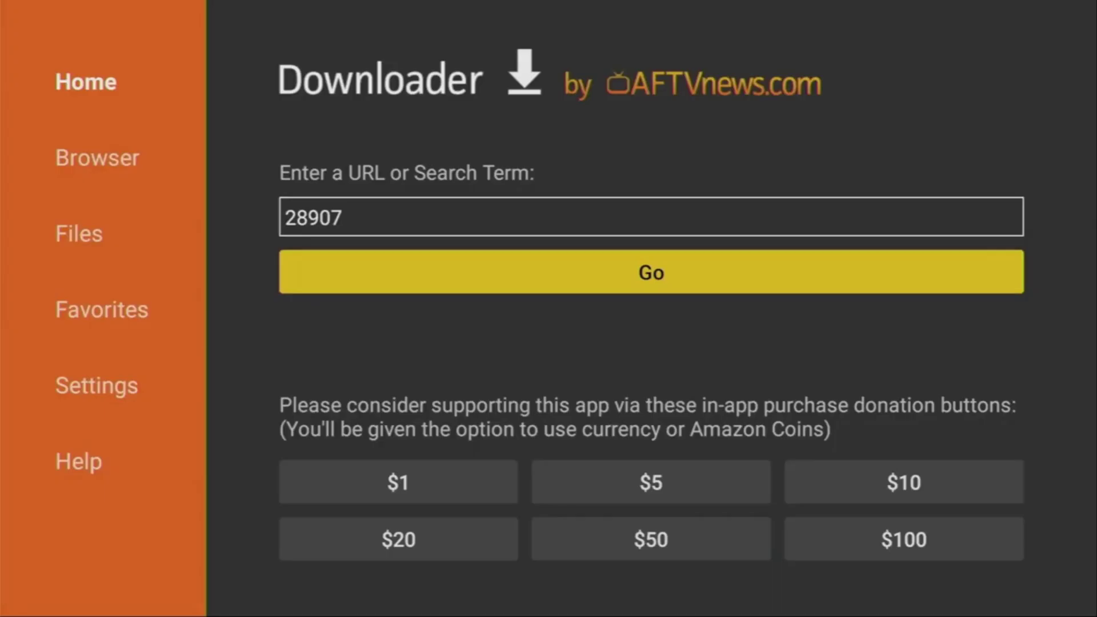
key(Left)
key(Up)
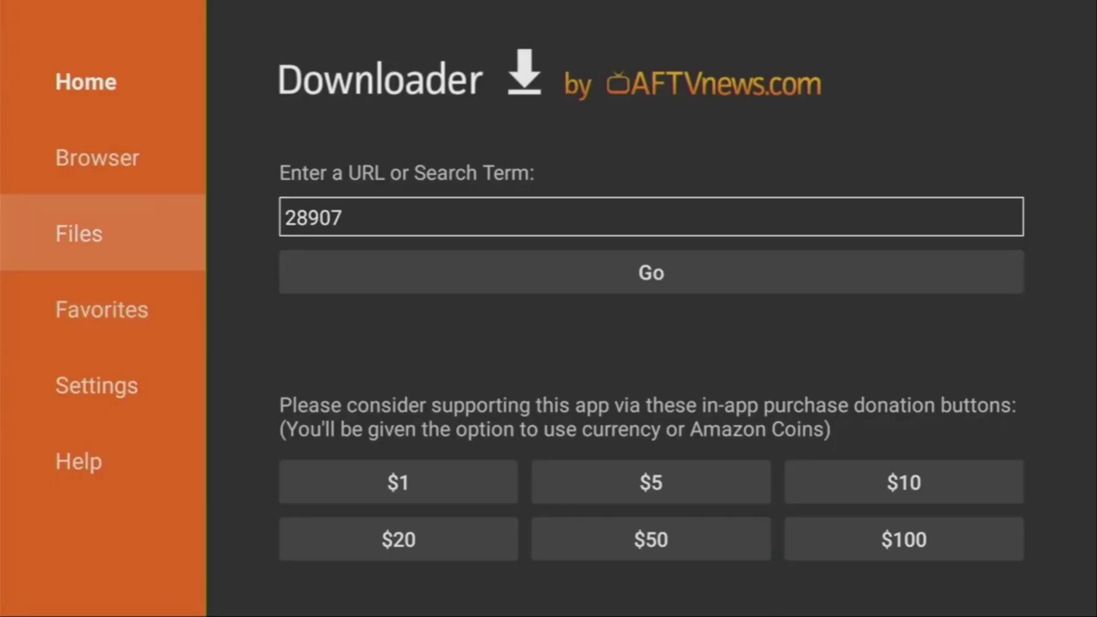
key(Up)
key(Up)
Step: Load the BeeTV page from code 28907 and start downloading the 15.3 MB file
key(Right)
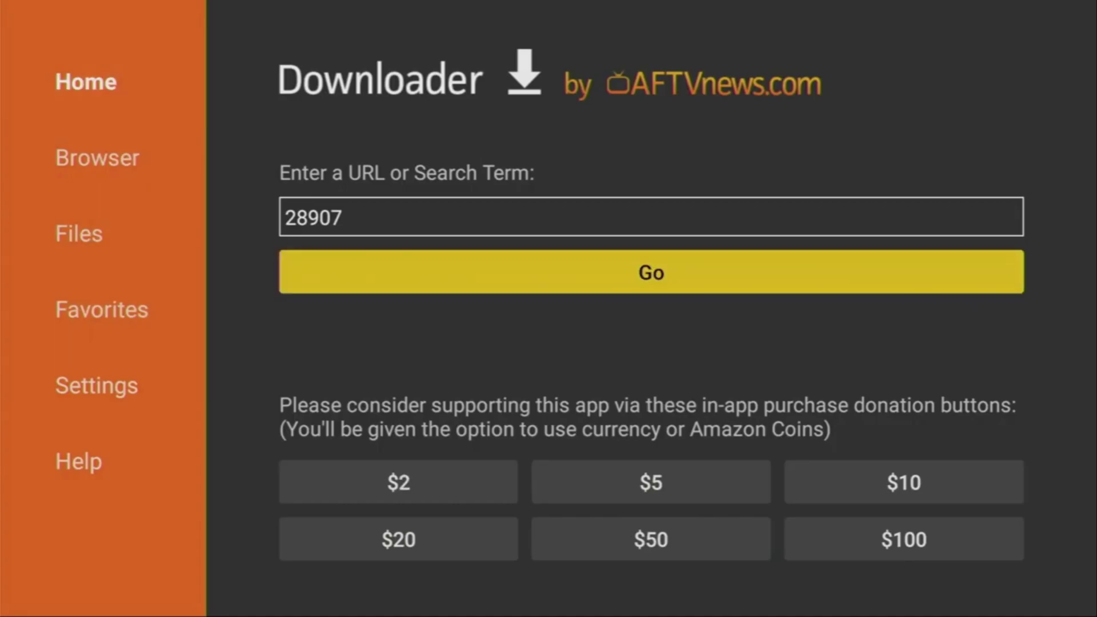
key(Up)
key(Return)
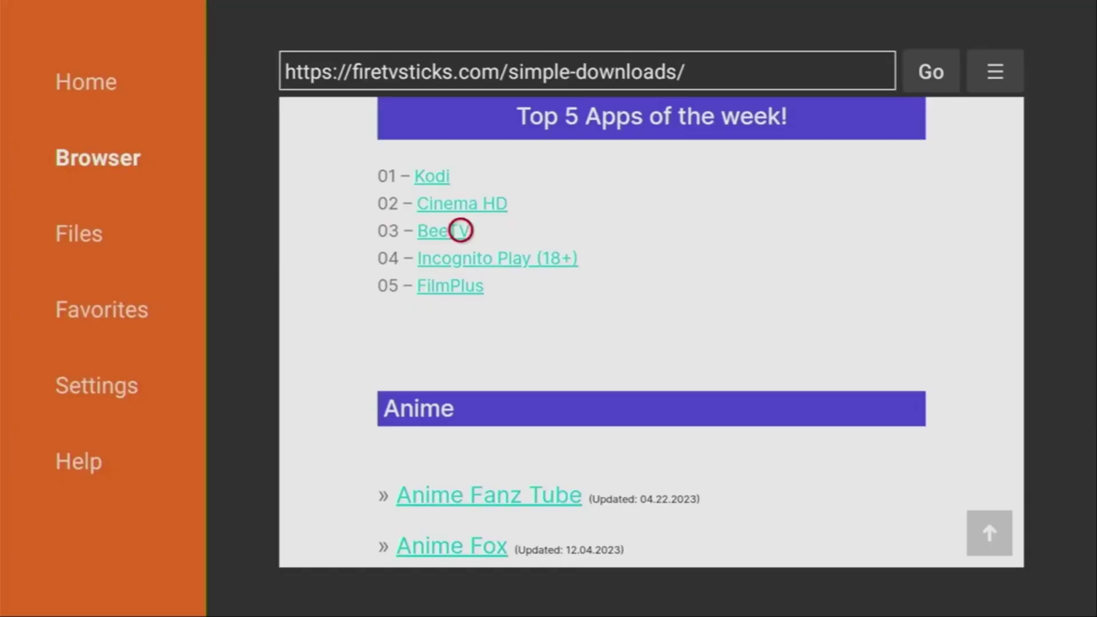
click(461, 230)
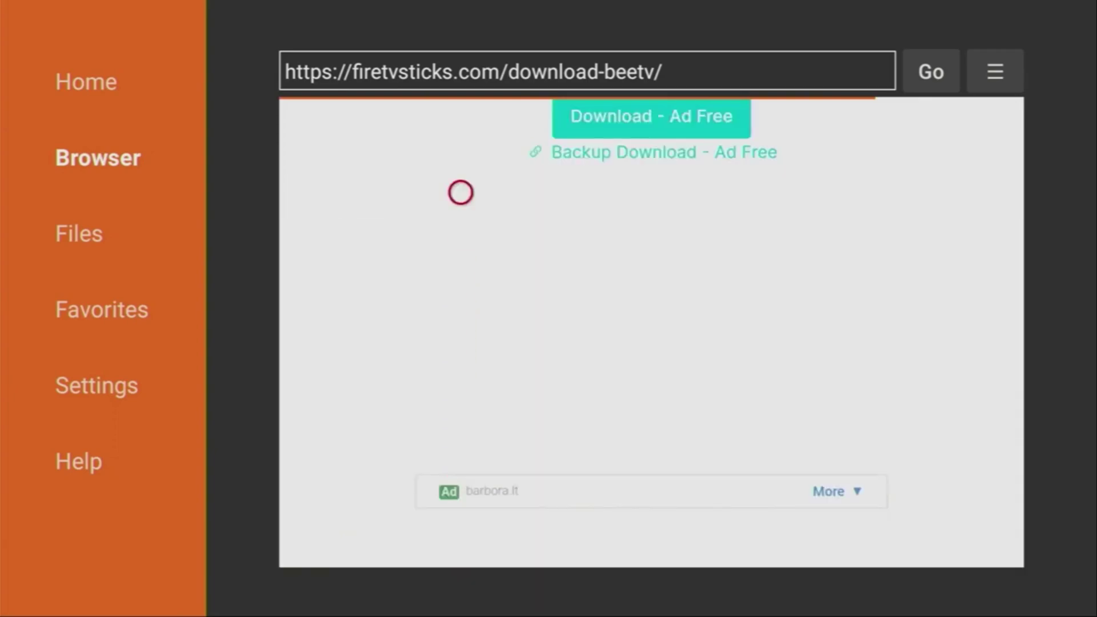
scroll(461, 120, up, 2)
scroll(460, 120, up, 1)
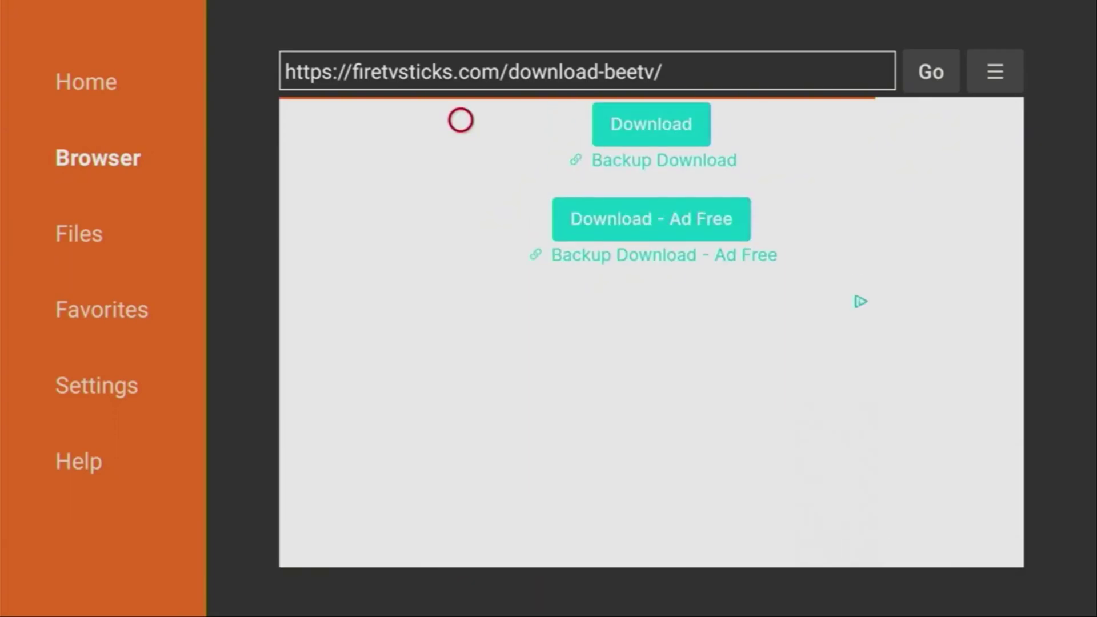
scroll(461, 120, up, 3)
click(650, 329)
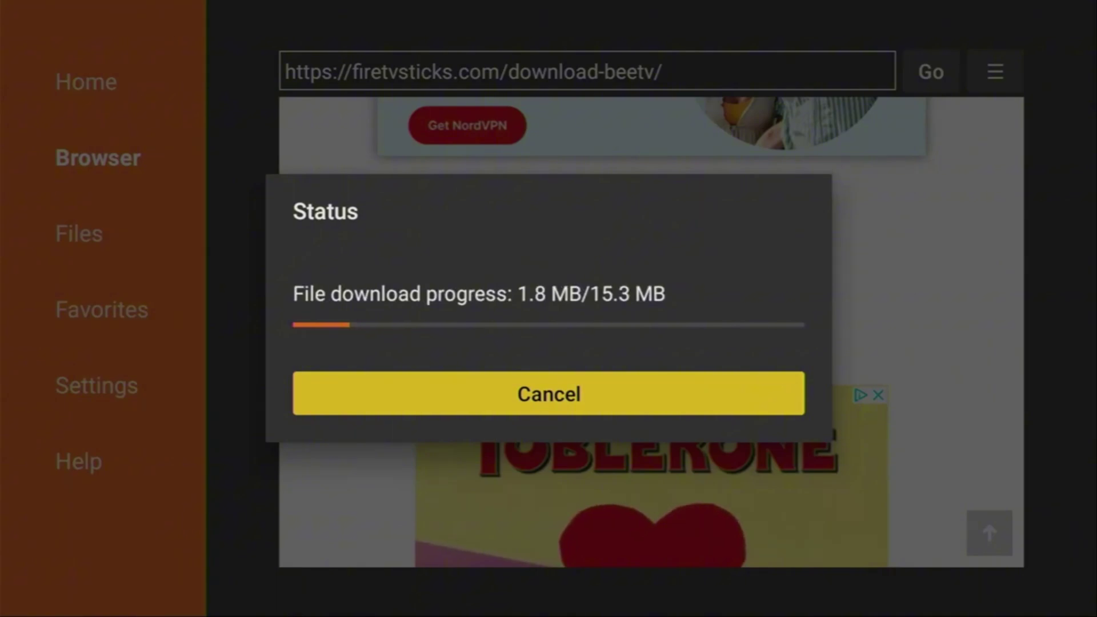
Step: Open the downloaded BeeTV file and confirm INSTALL in the Android installer
key(Return)
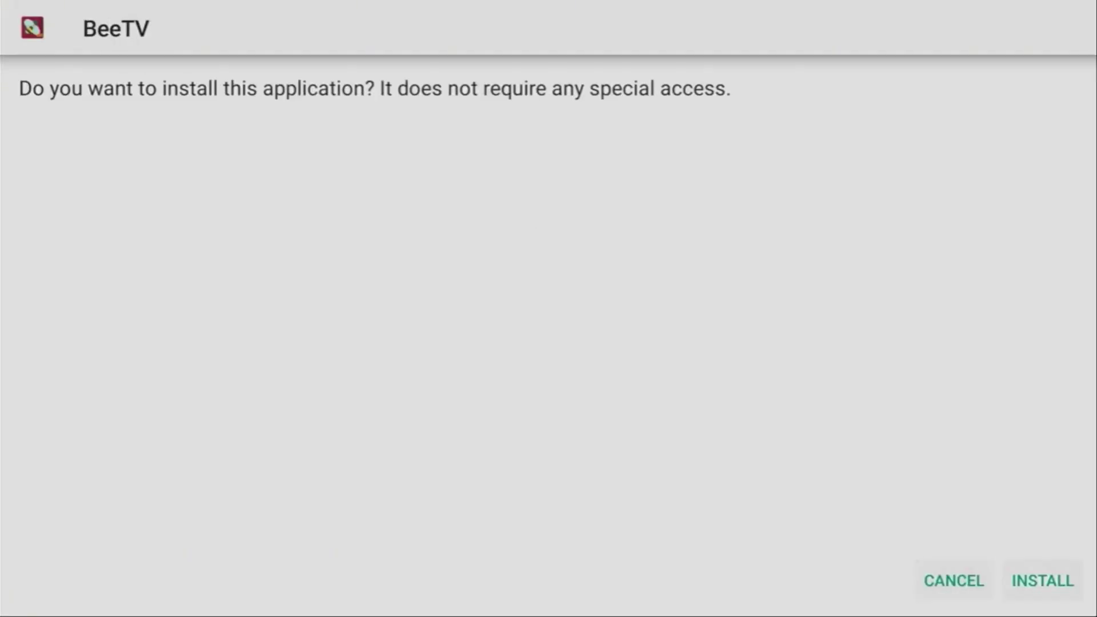
key(Right)
key(Return)
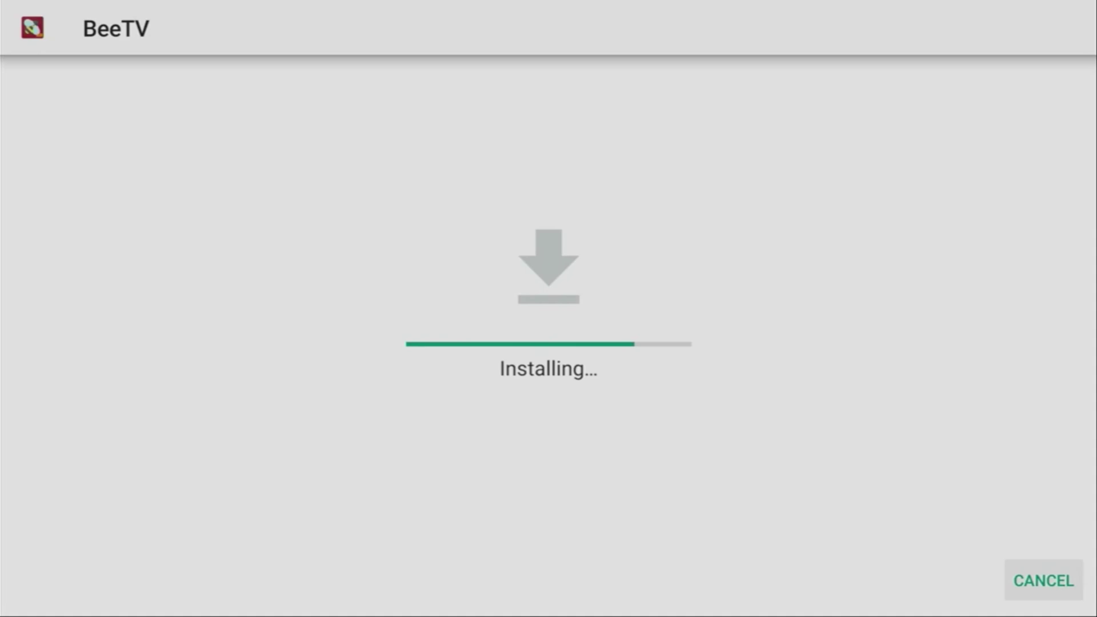